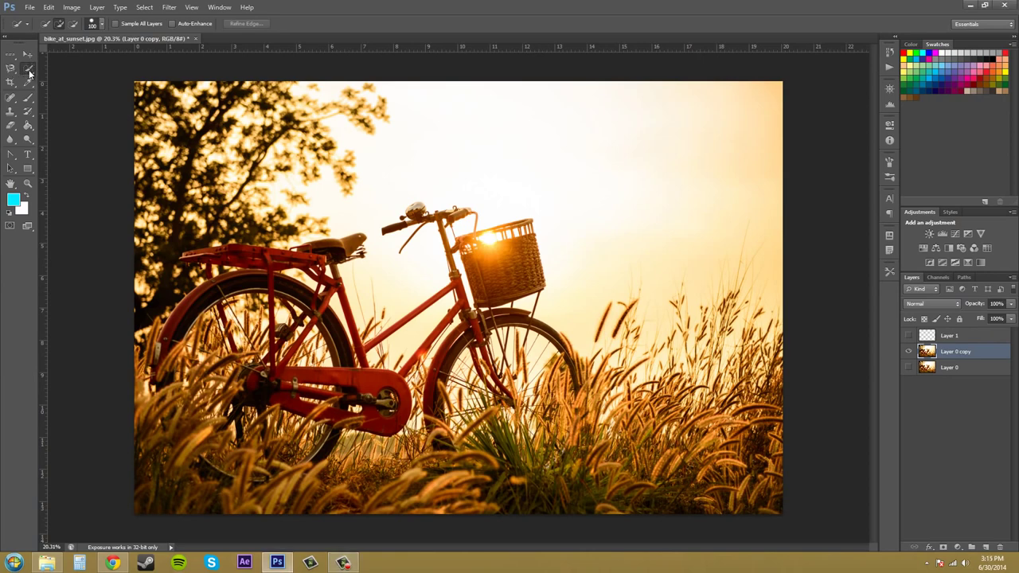
Choose the Quick Selection Tool from the selection tools flyout in the Tools panel
left_click(30, 70)
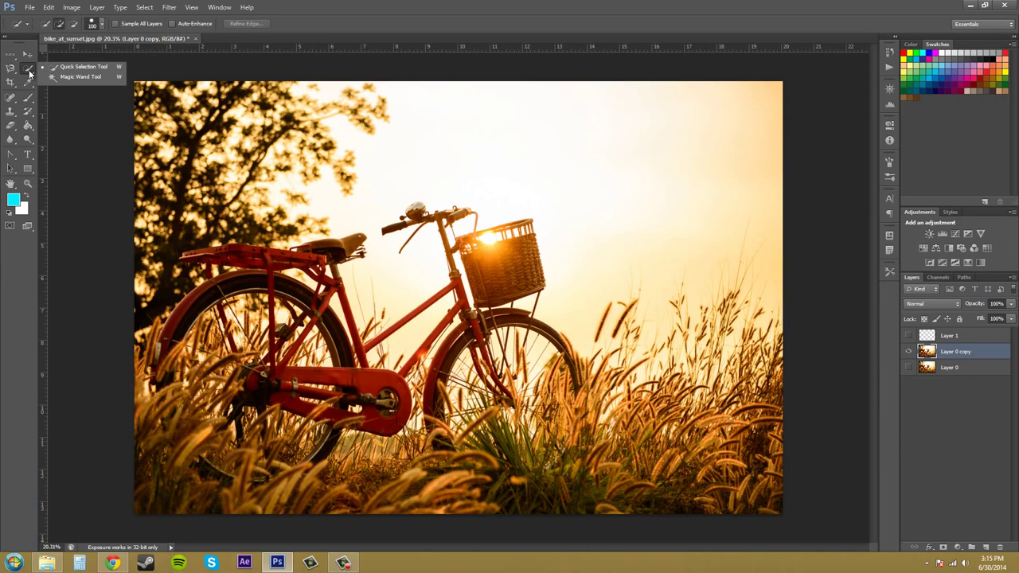
left_click(98, 68)
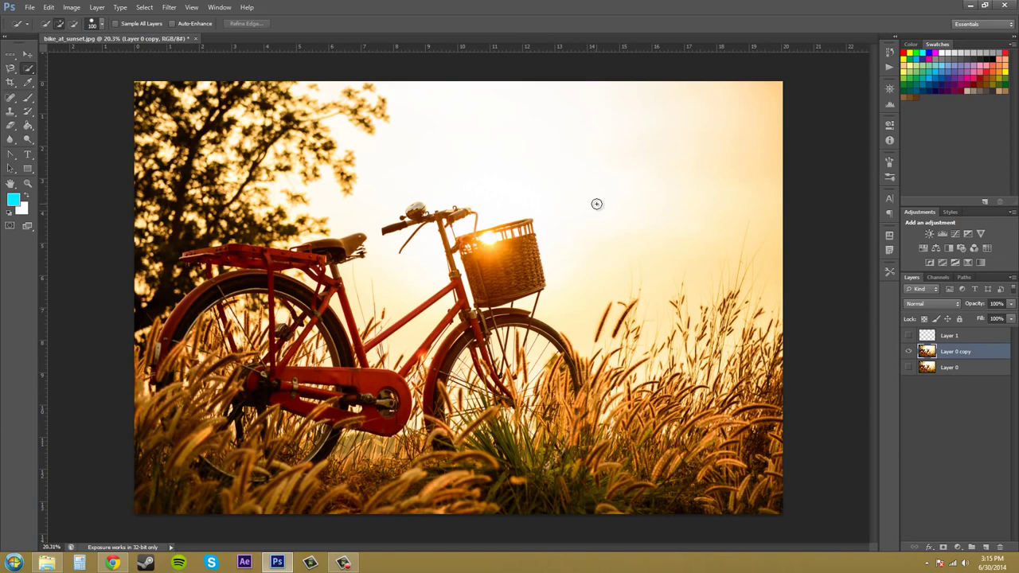
Shrink the Quick Selection brush to a small size using the [ and ] keys
key("bracketleft")
key("bracketright")
key("bracketright")
key("bracketright")
key("bracketright")
key("bracketright")
key("bracketright")
key("bracketright")
key("bracketright")
key("bracketright")
key("bracketright")
key("bracketleft")
key("bracketleft")
key("bracketleft")
key("bracketleft")
key("bracketleft")
key("bracketleft")
key("bracketleft")
Brush over the wicker basket to select it, then hold Alt for subtract mode
mouse_move(460, 239)
left_mouse_down()
mouse_move(476, 226)
mouse_move(500, 236)
mouse_move(521, 226)
mouse_move(535, 246)
left_mouse_up()
left_click_drag(539, 275, 539, 277)
key("alt")
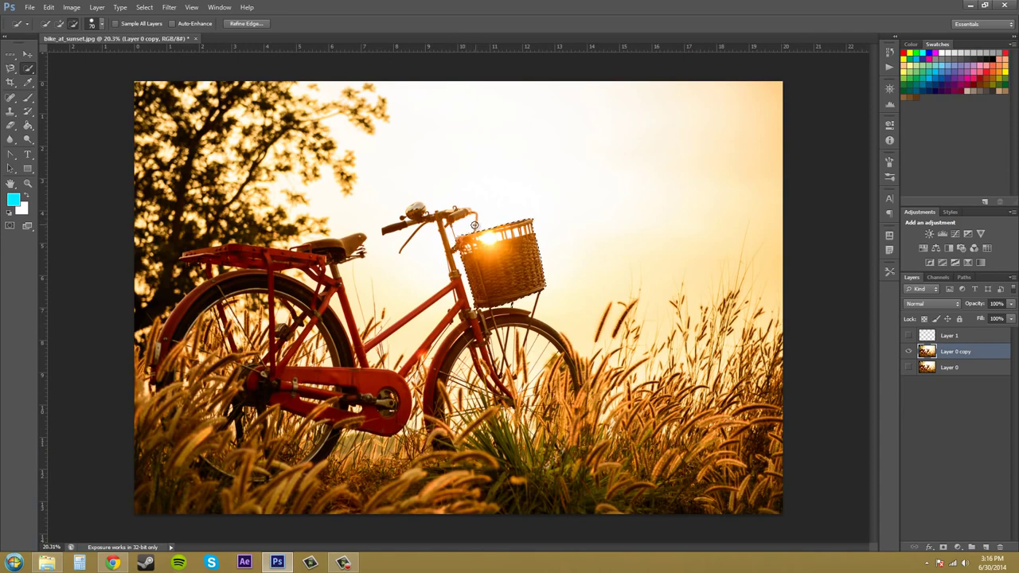
Zoom in on the wicker basket to 66.7% with the Zoom tool
key("z")
left_click(514, 303)
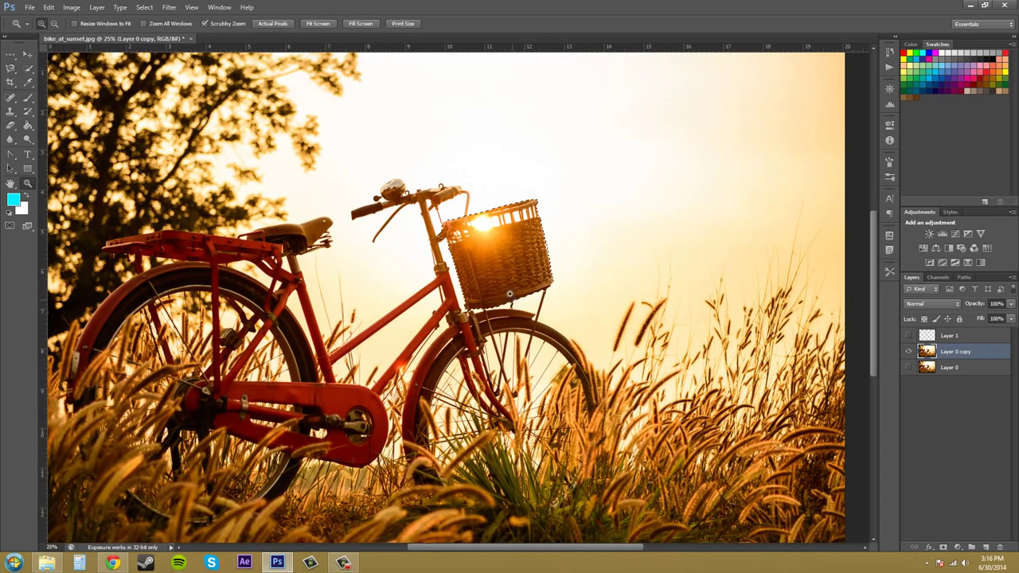
left_click(512, 299)
left_click(511, 296)
left_click(509, 293)
With Quick Selection, Alt-click the basket's top-left corner to trim the stray selection
key("w")
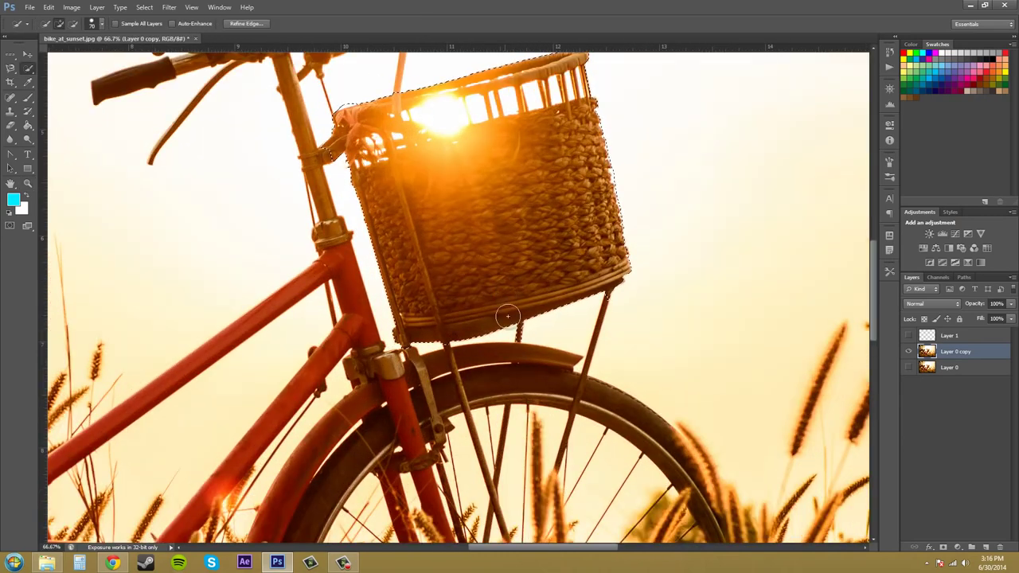
key("alt")
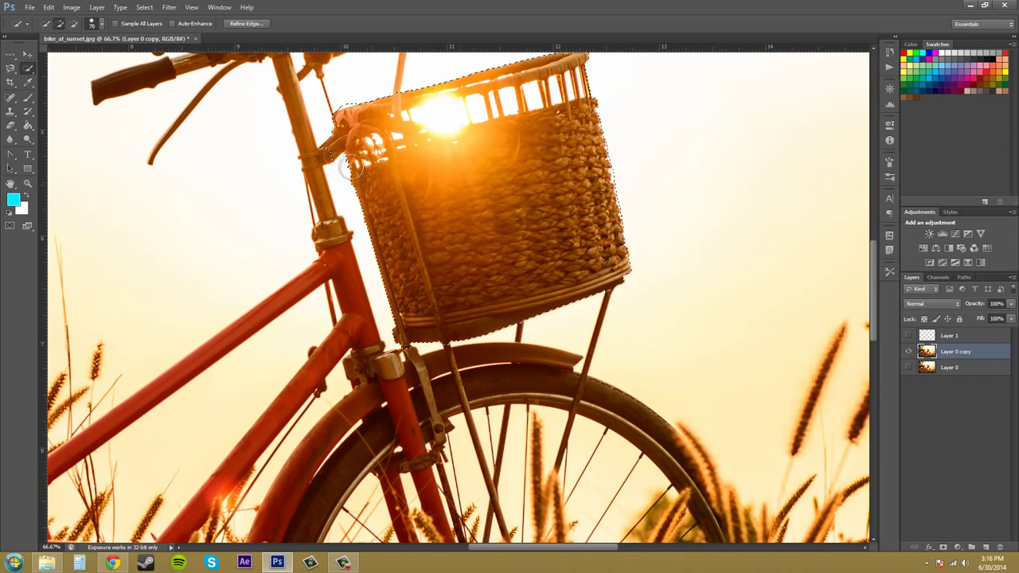
key("alt")
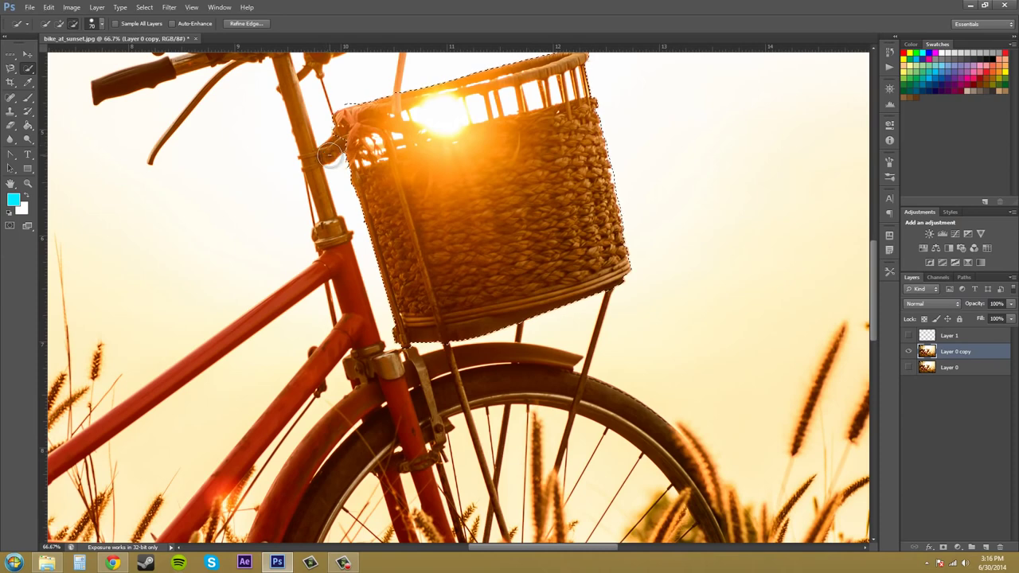
left_click(332, 133)
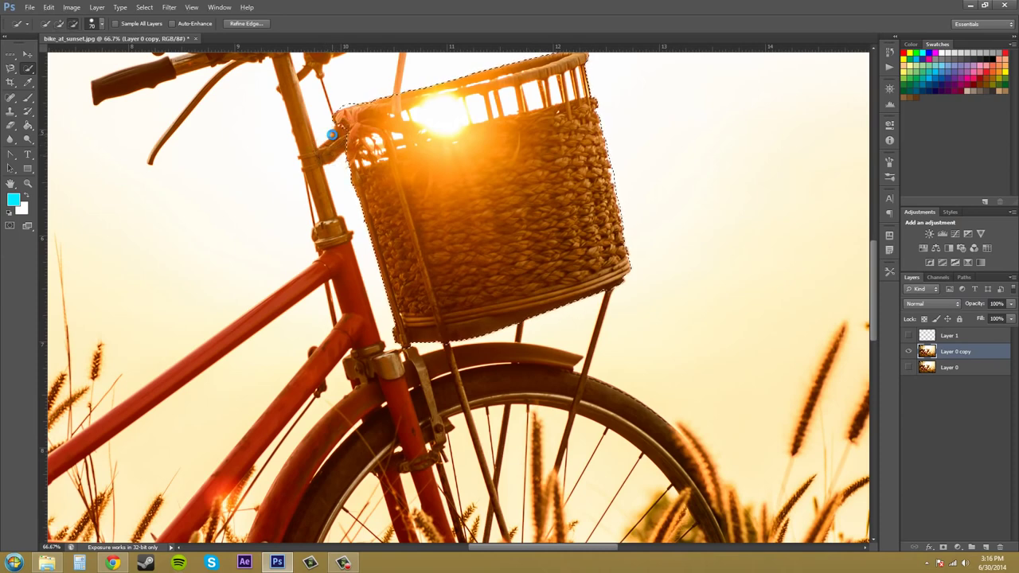
key("alt")
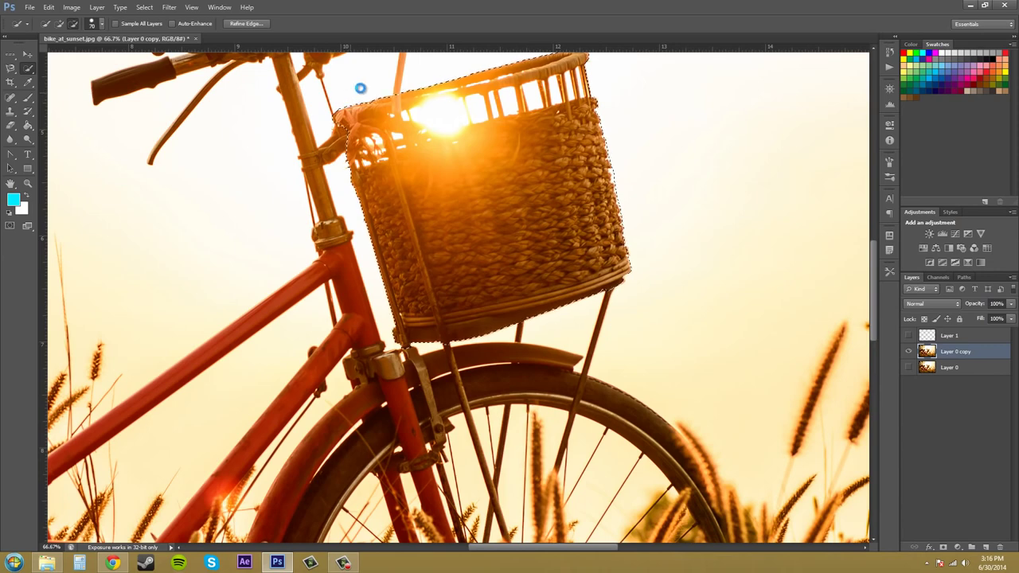
scroll(637, 163, "up", 3)
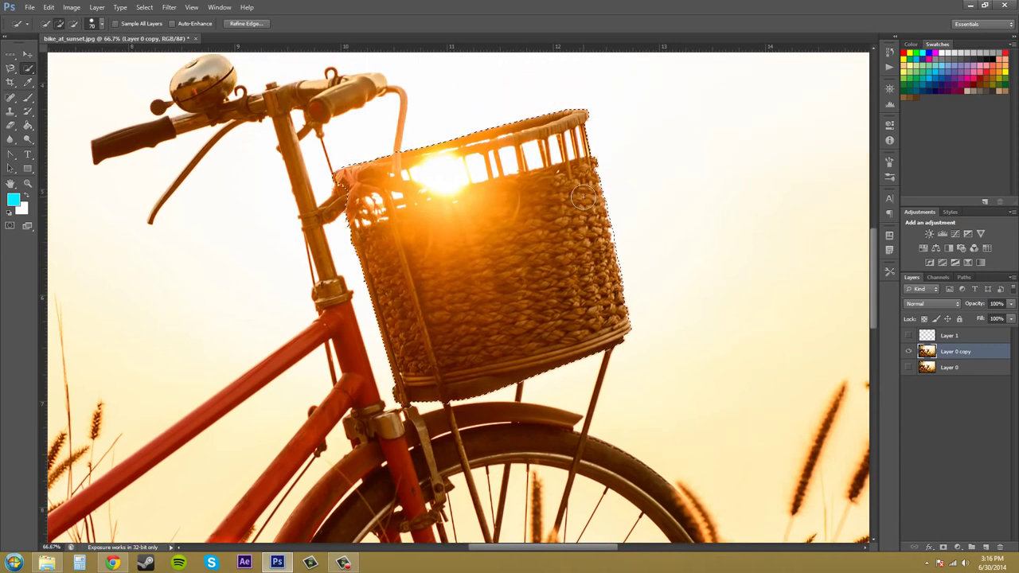
Add the rear fender and tire to the bike selection
scroll(642, 209, "down", 6)
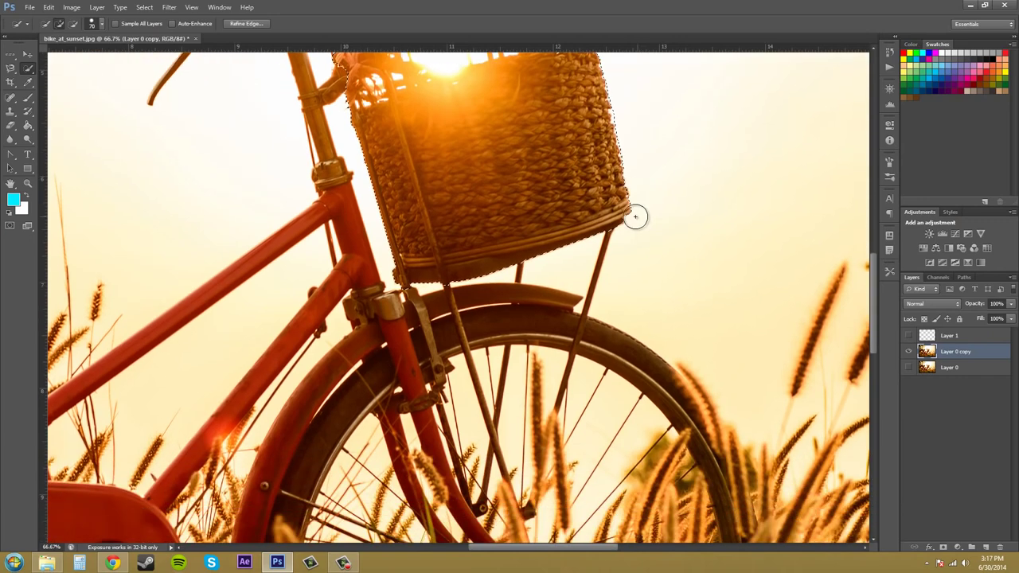
scroll(635, 217, "down", 1)
scroll(549, 299, "down", 1)
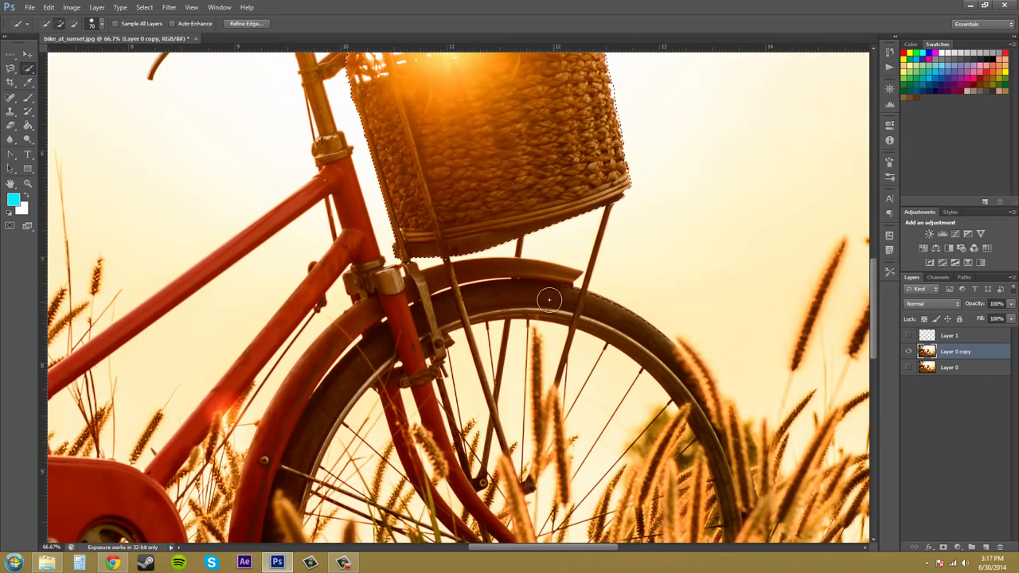
left_click_drag(550, 295, 578, 302)
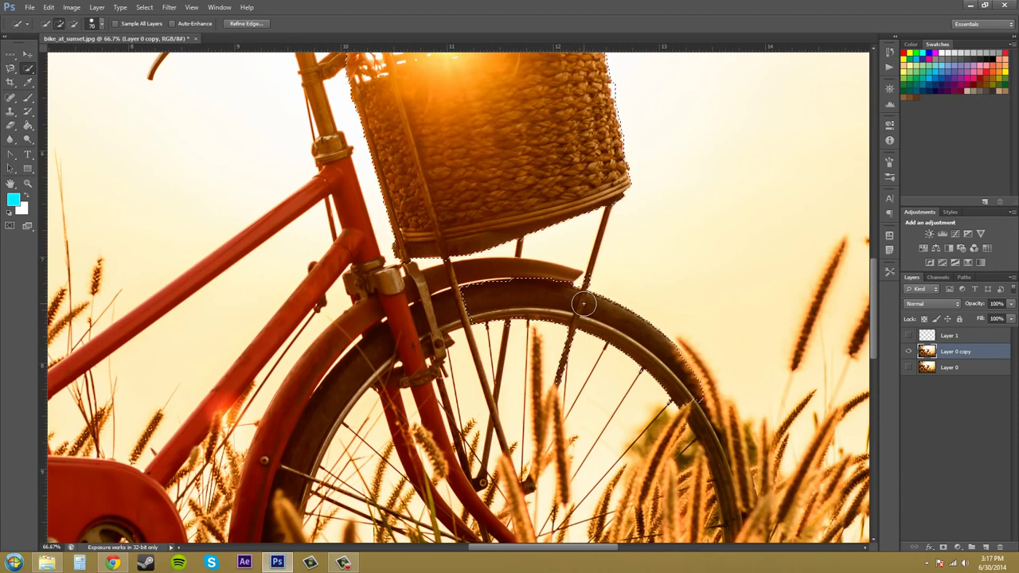
Extend the selection down the tire's right edge, undo the stroke that grabbed the grass, then press Ctrl+D
scroll(660, 358, "down", 4)
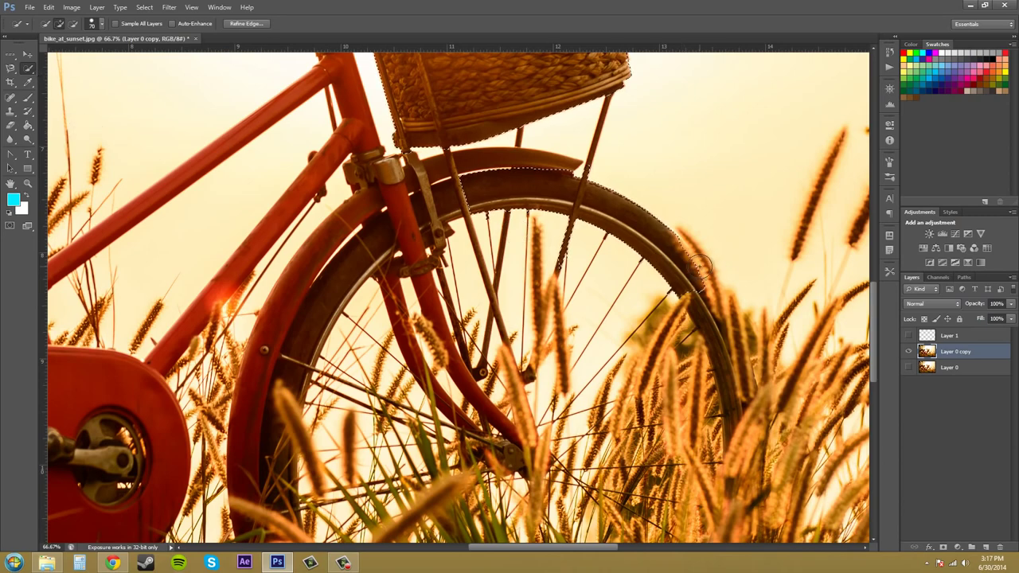
scroll(733, 279, "down", 1)
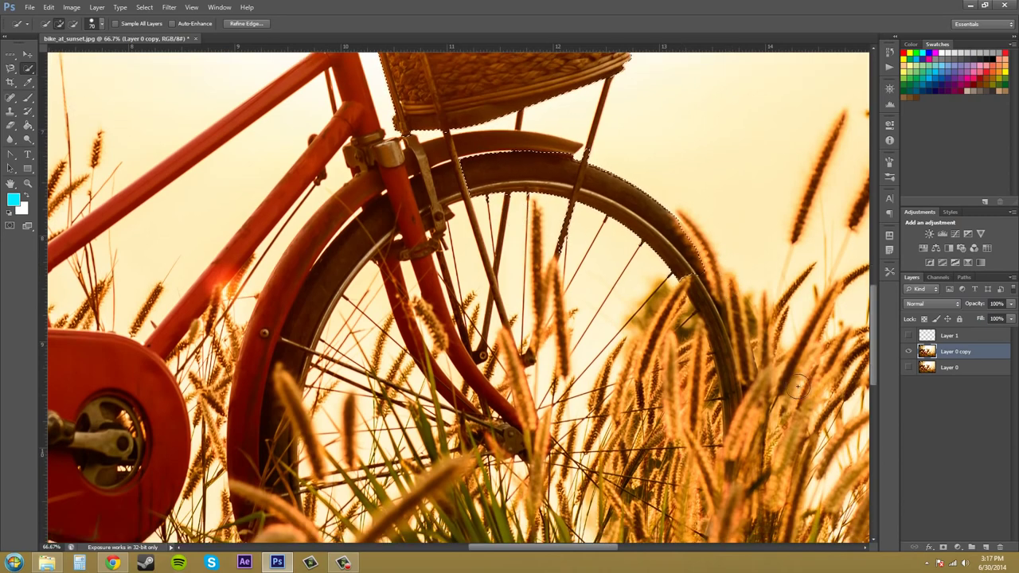
scroll(799, 386, "down", 3)
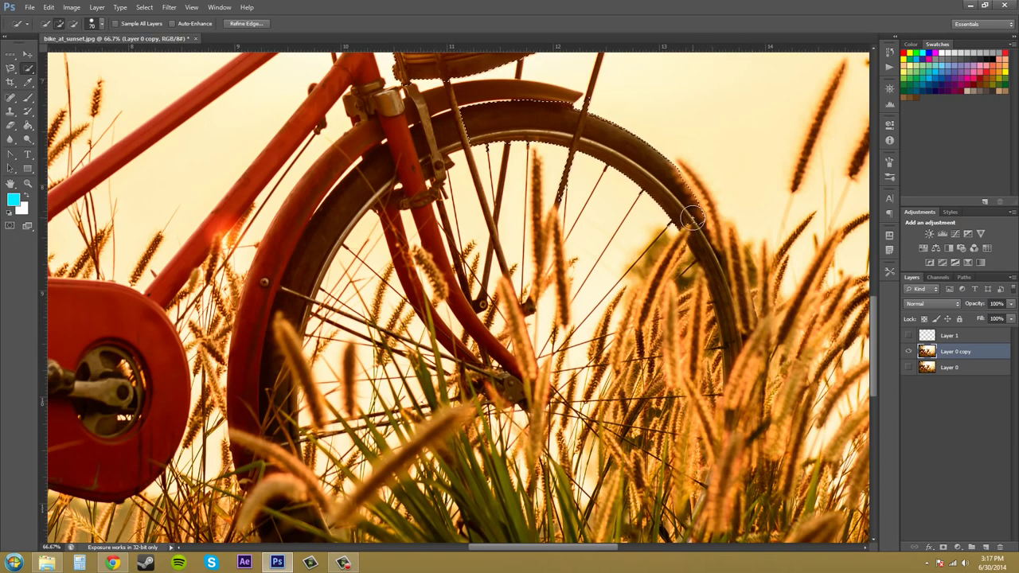
mouse_move(694, 224)
left_mouse_down()
mouse_move(734, 306)
mouse_move(742, 351)
mouse_move(805, 313)
mouse_move(792, 314)
left_mouse_up()
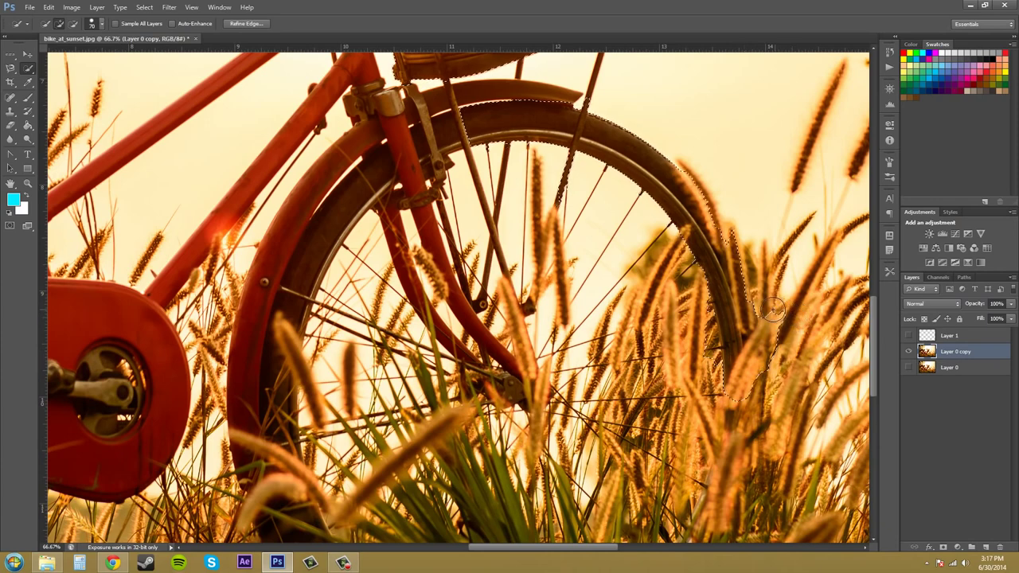
key("ctrl+z")
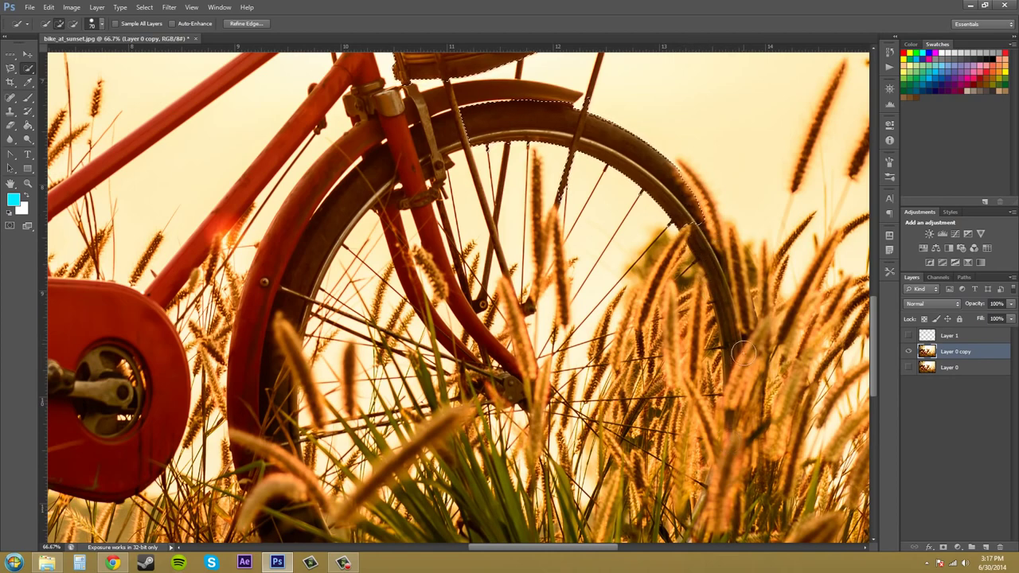
key("ctrl+d")
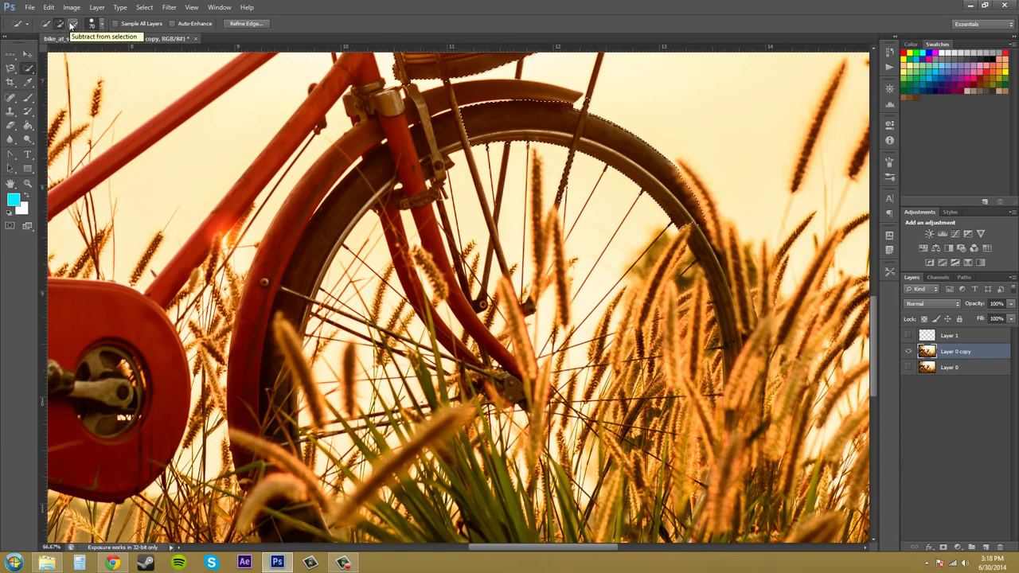
left_click(74, 24)
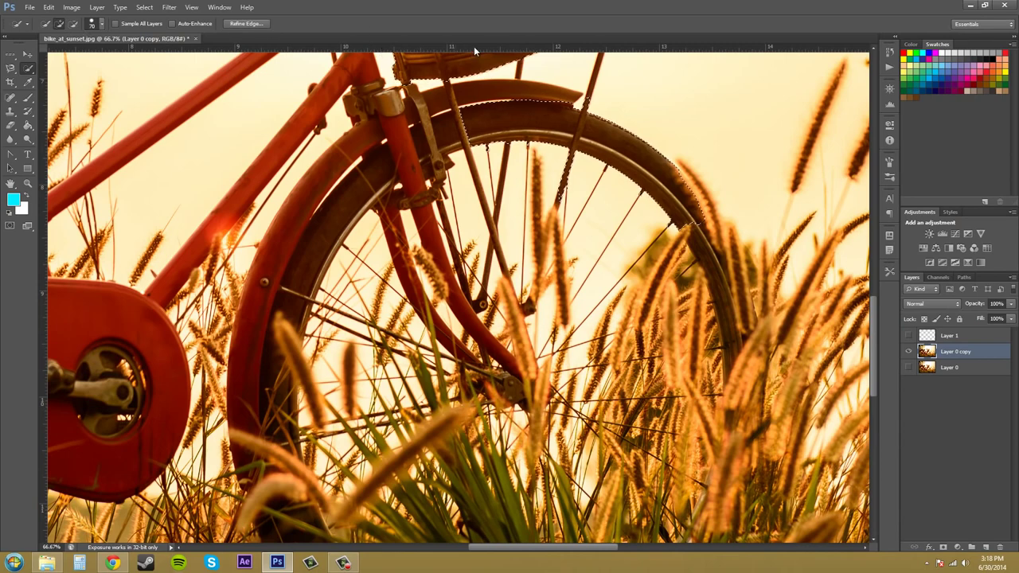
key("alt")
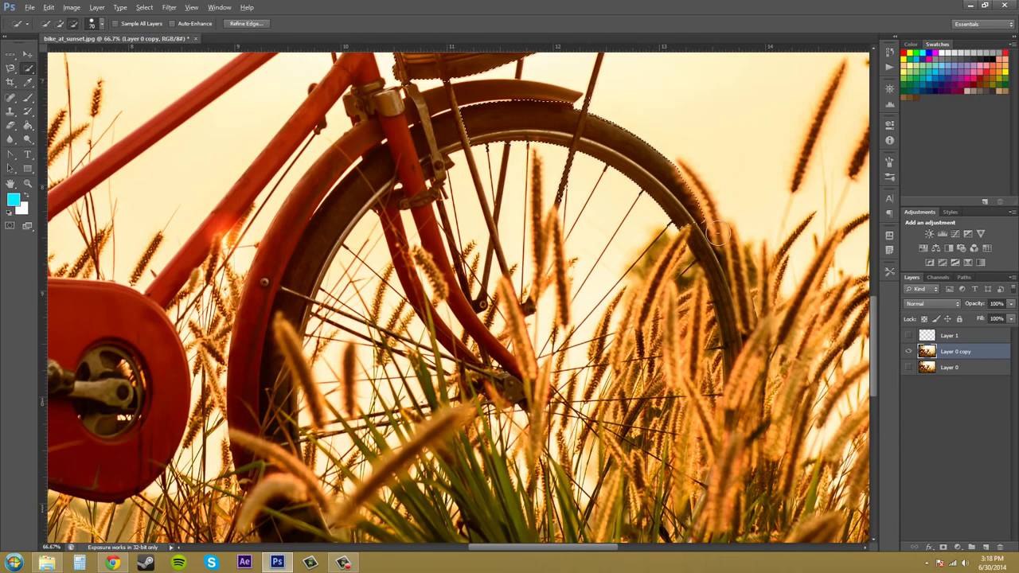
left_click(60, 24)
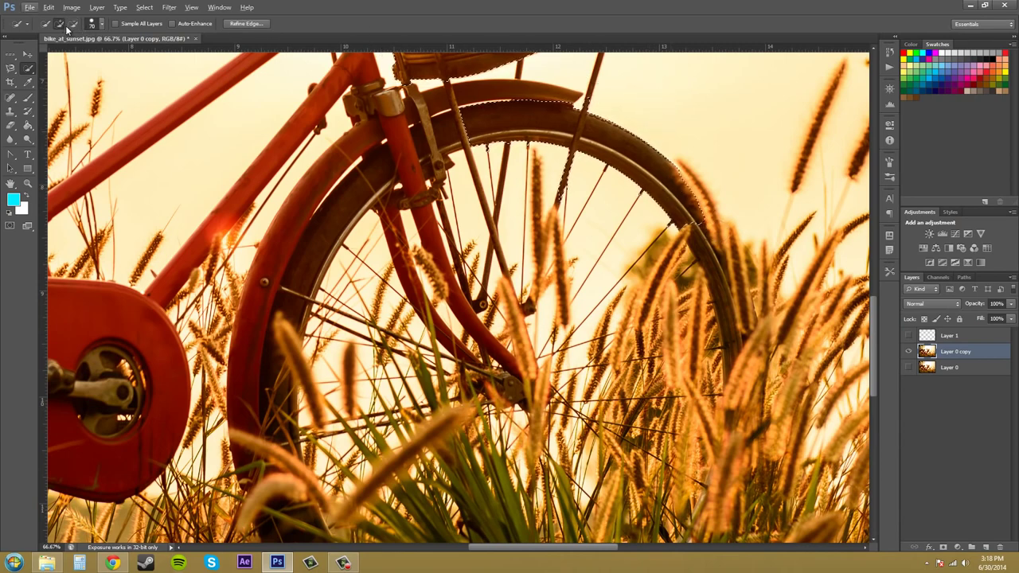
Raise the brush spacing to 131% and add the inner wheel rim to the selection
left_click(101, 25)
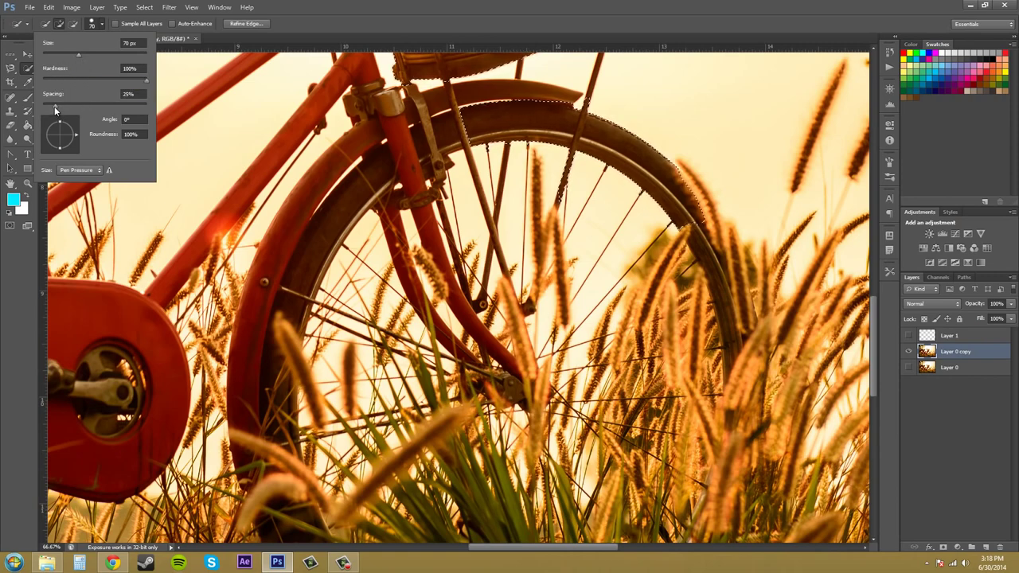
mouse_move(54, 105)
left_mouse_down()
mouse_move(101, 106)
mouse_move(61, 114)
left_mouse_up()
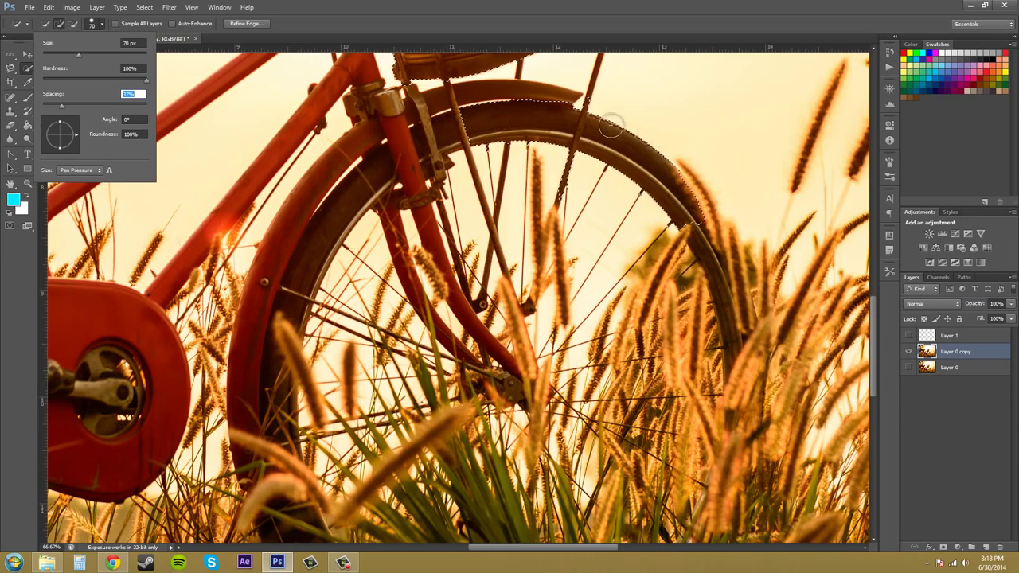
left_click_drag(64, 114, 98, 114)
mouse_move(289, 261)
left_mouse_down()
mouse_move(379, 168)
mouse_move(341, 231)
left_mouse_up()
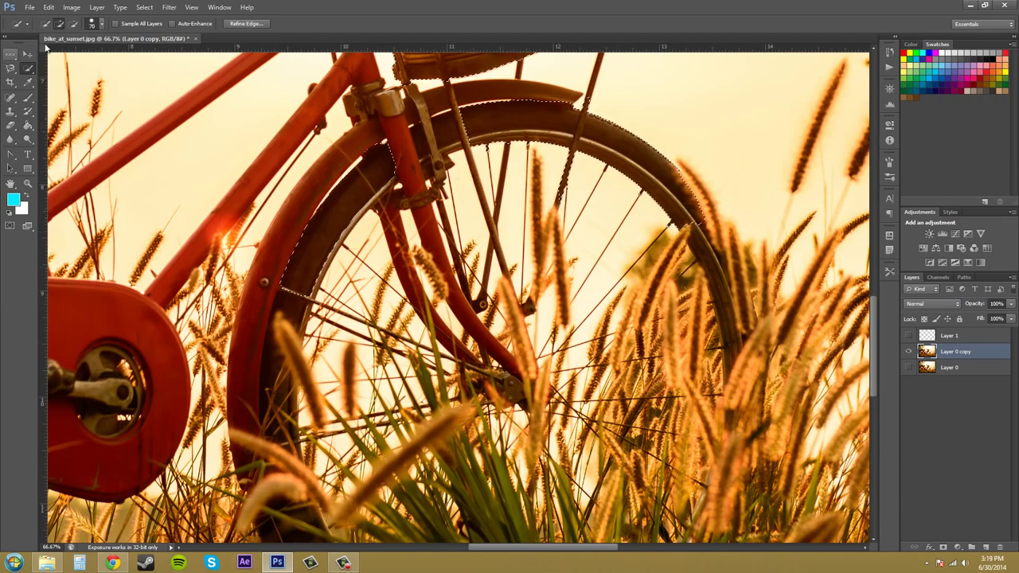
Set the selection brush to 50% spacing and a 50° angle
left_click(100, 25)
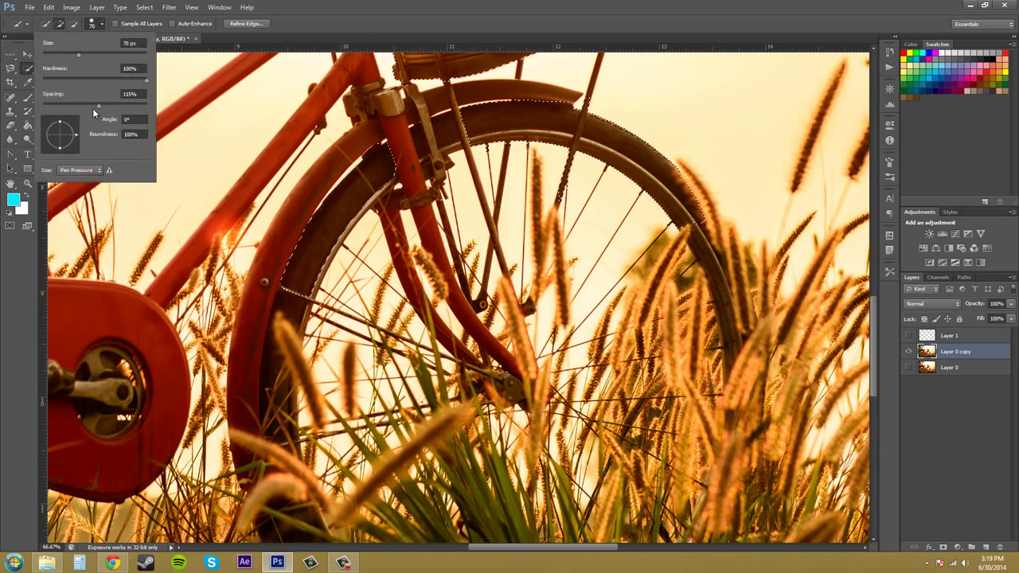
left_click_drag(98, 106, 86, 107)
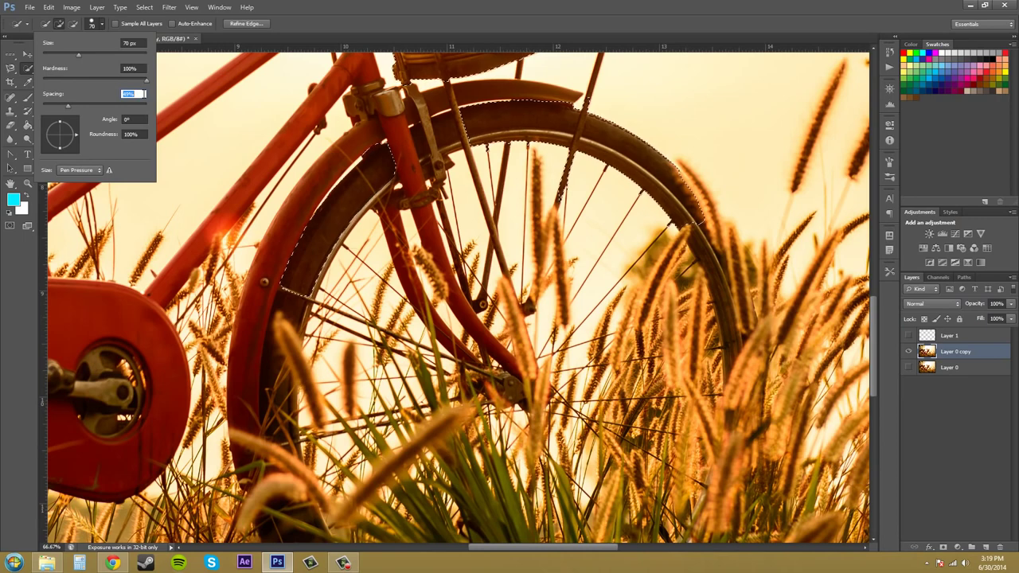
type("50")
key("Return")
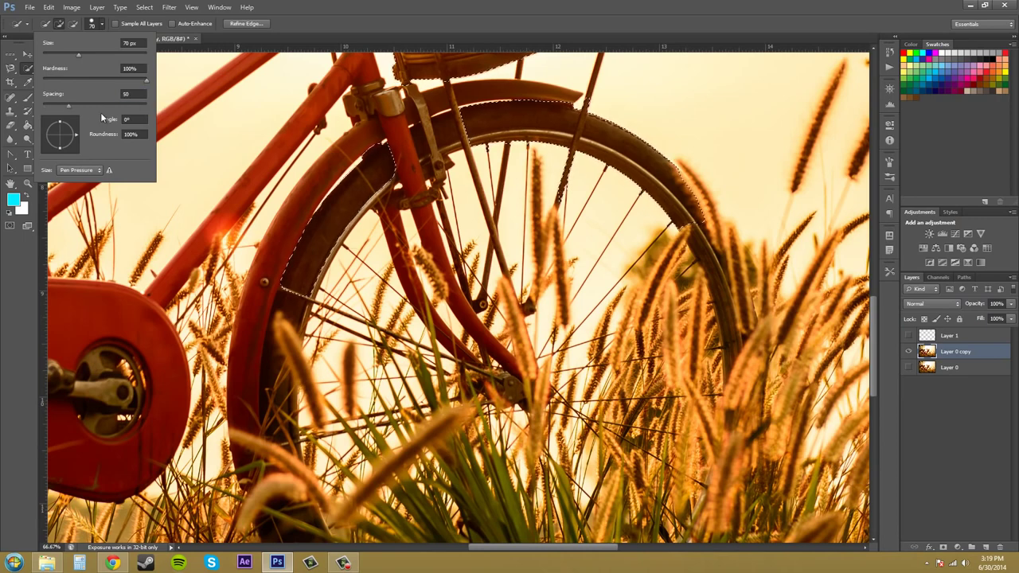
left_click(146, 119)
type("50")
key("Return")
Extend the selection along the front fender, then undo that addition
left_click(275, 350)
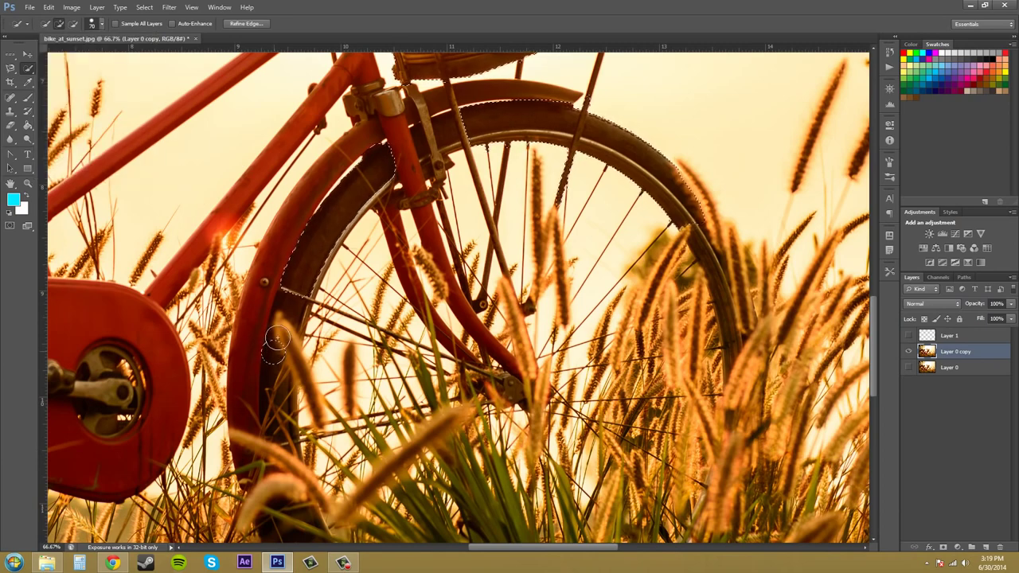
left_click_drag(277, 348, 287, 309)
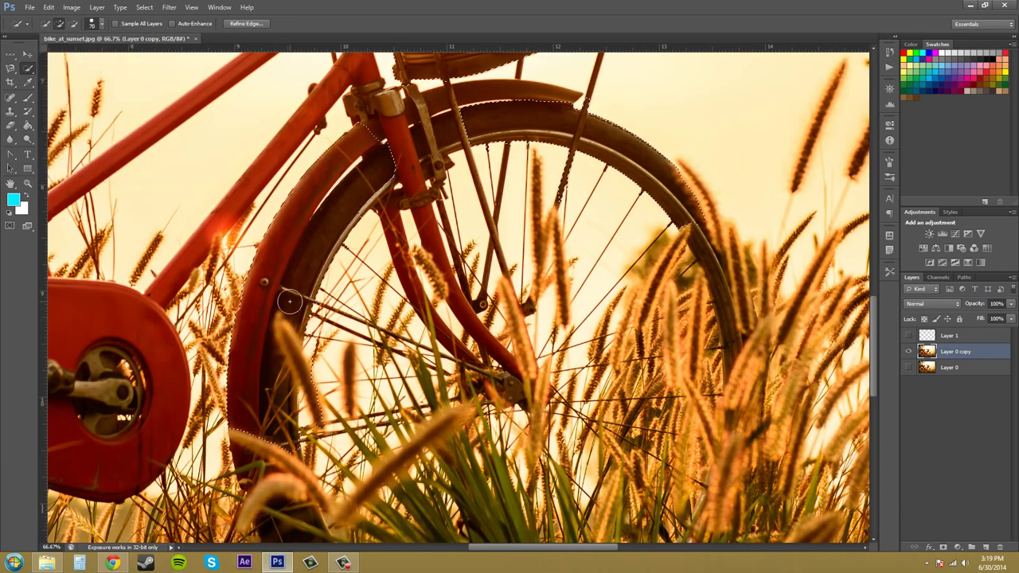
key("ctrl+z")
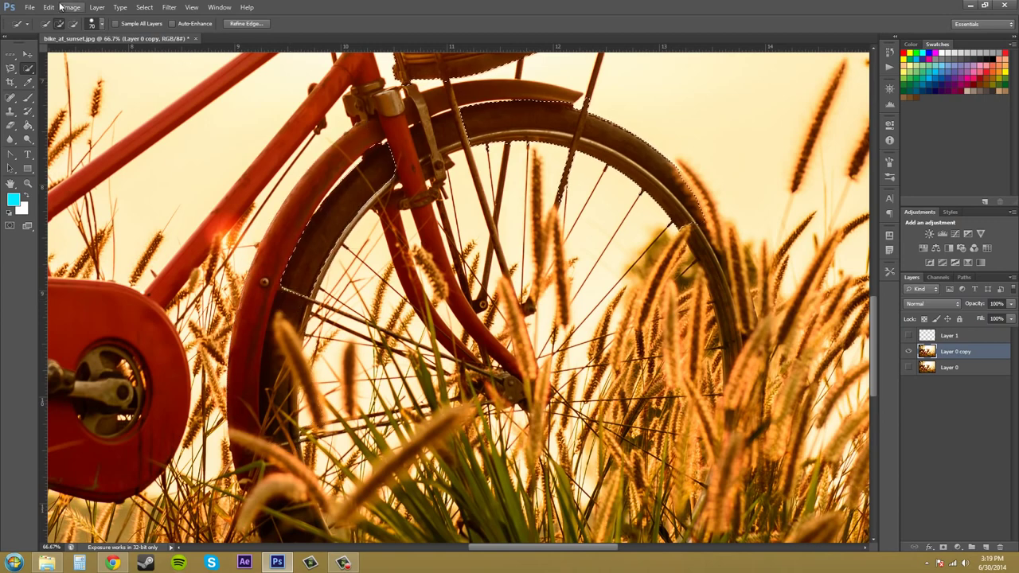
Set brush roundness to 10% and add the red frame tube and top tube to the selection
left_click(101, 24)
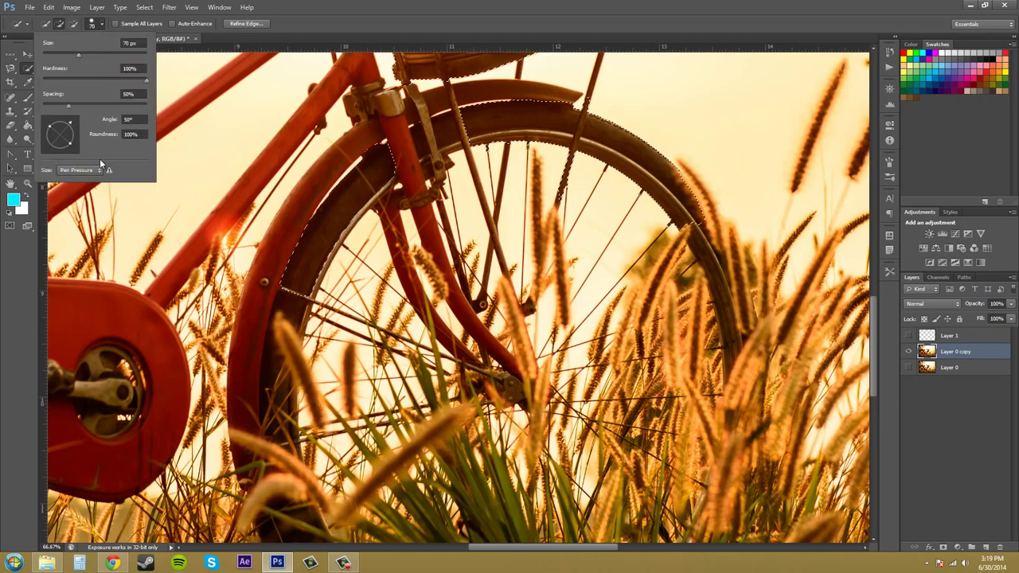
left_click(113, 136)
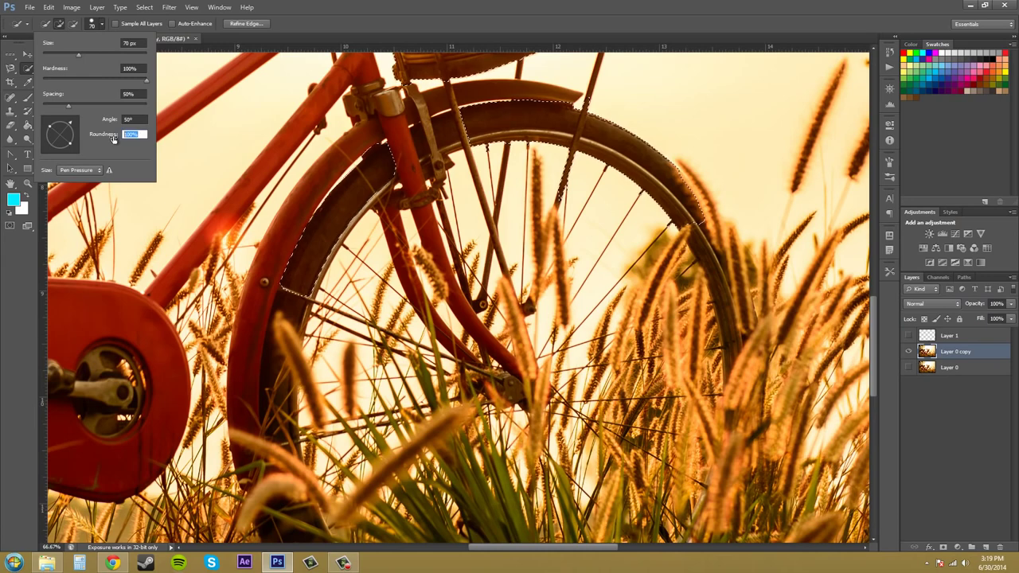
type("10")
left_click(161, 169)
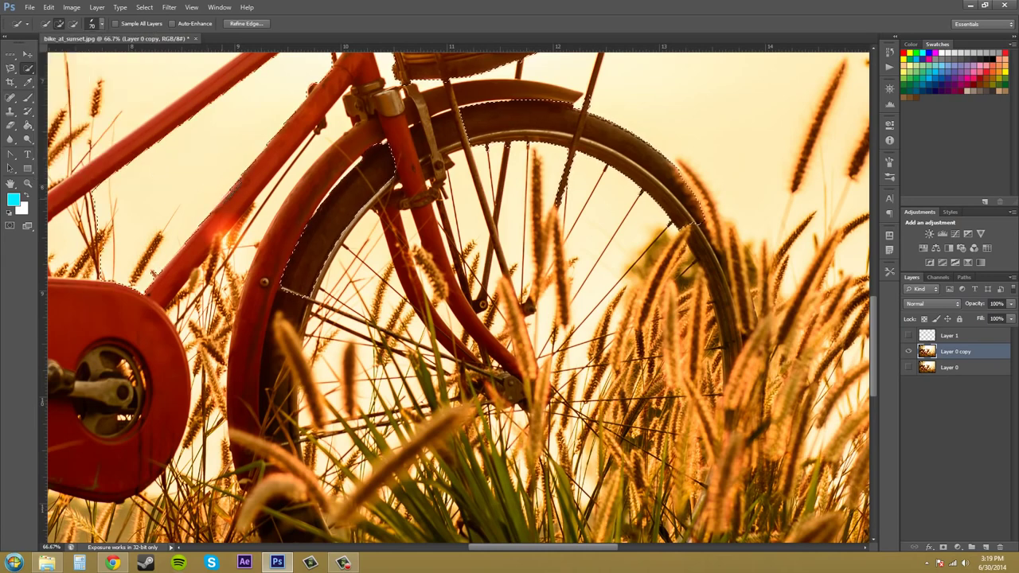
left_click_drag(227, 195, 156, 270)
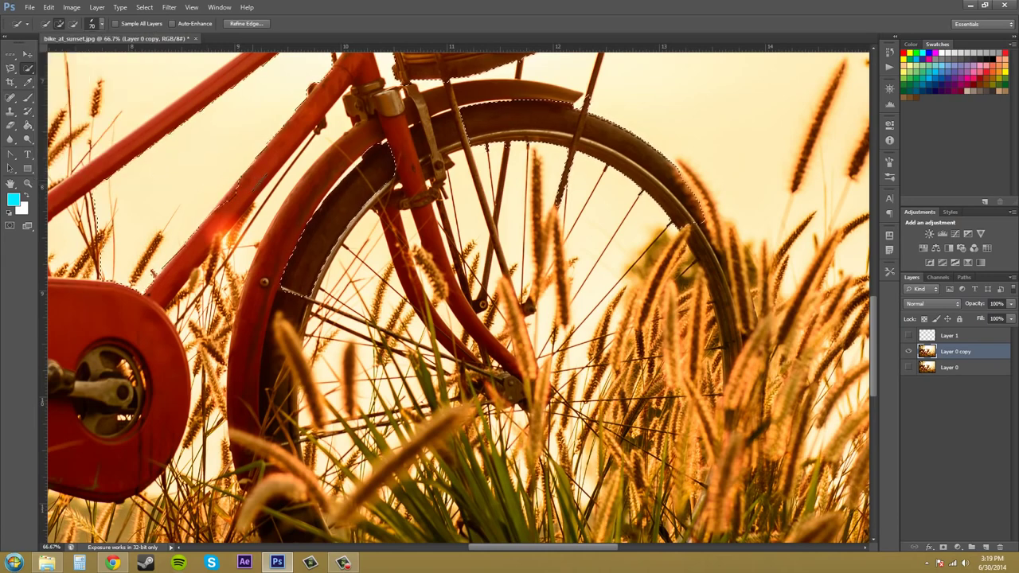
left_click(274, 165)
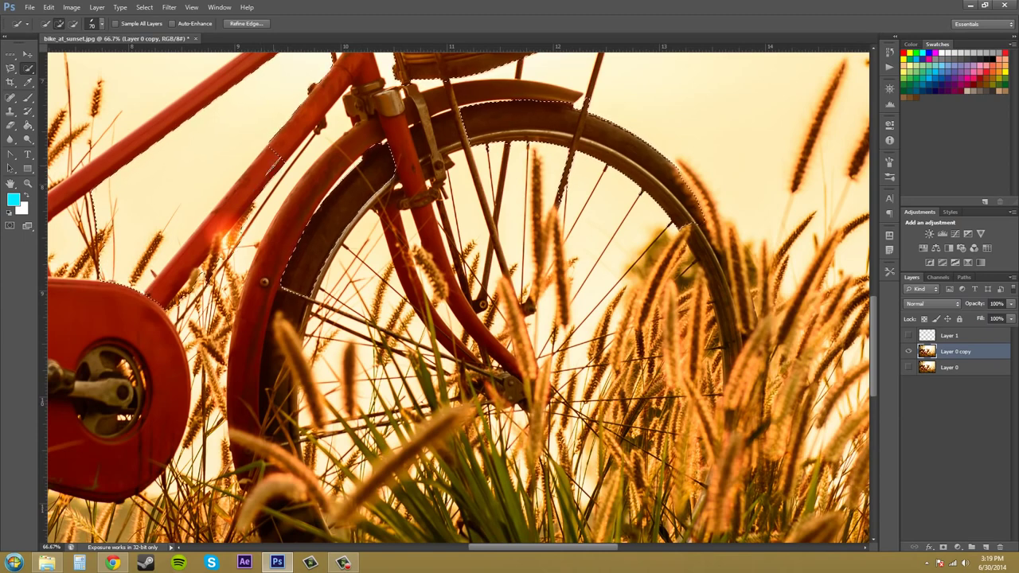
Enter a brush roundness of 100% in the brush tip settings
left_click(102, 24)
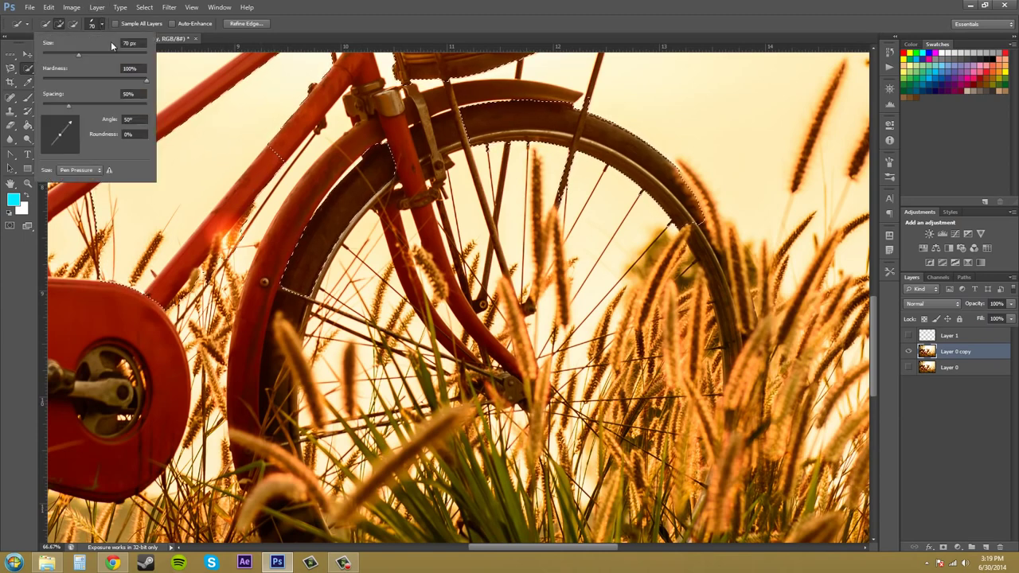
left_click(134, 134)
type("100")
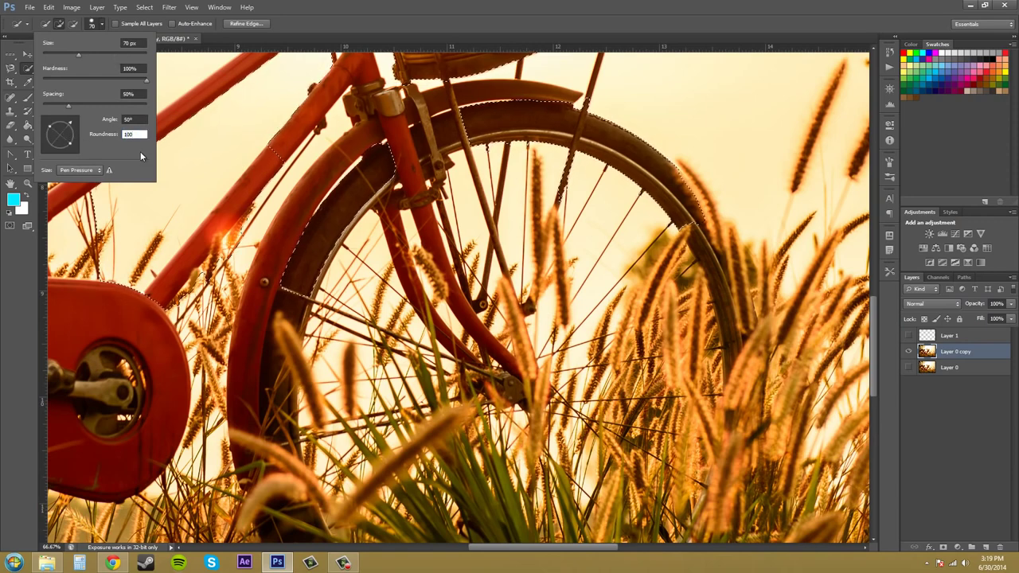
Confirm 100% roundness and set the brush Size control to Stylus Wheel
key("Return")
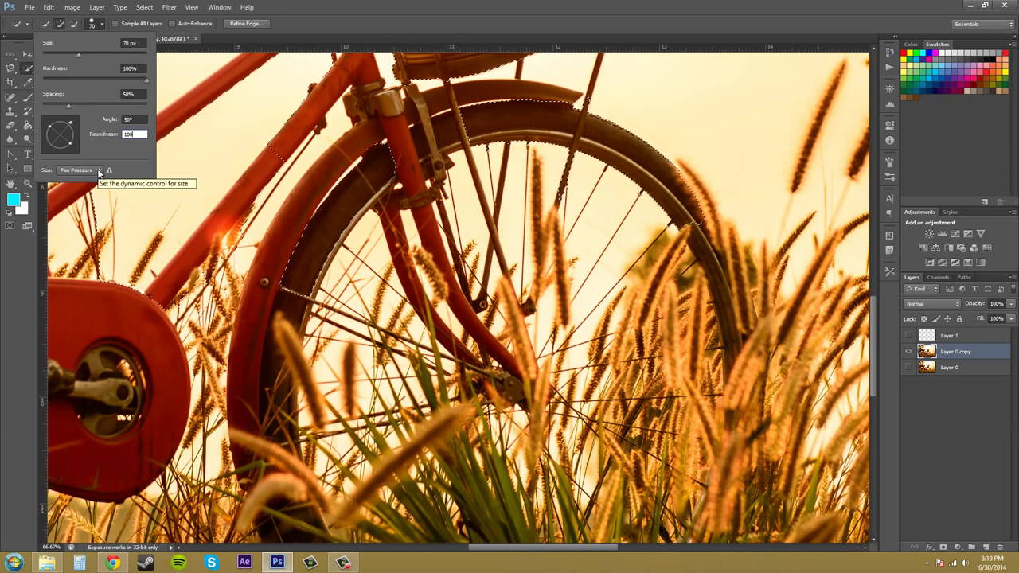
left_click(98, 171)
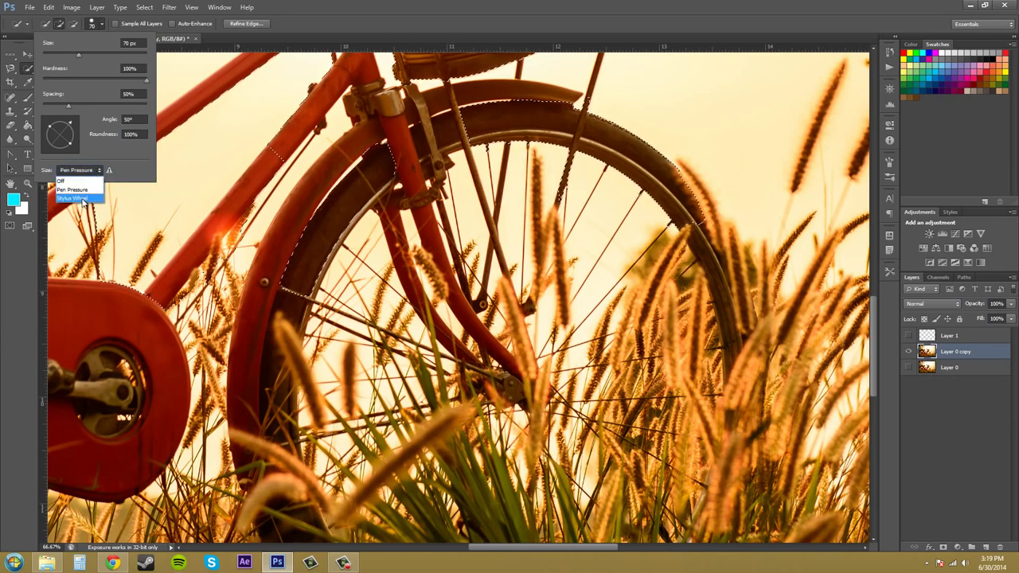
left_click(82, 198)
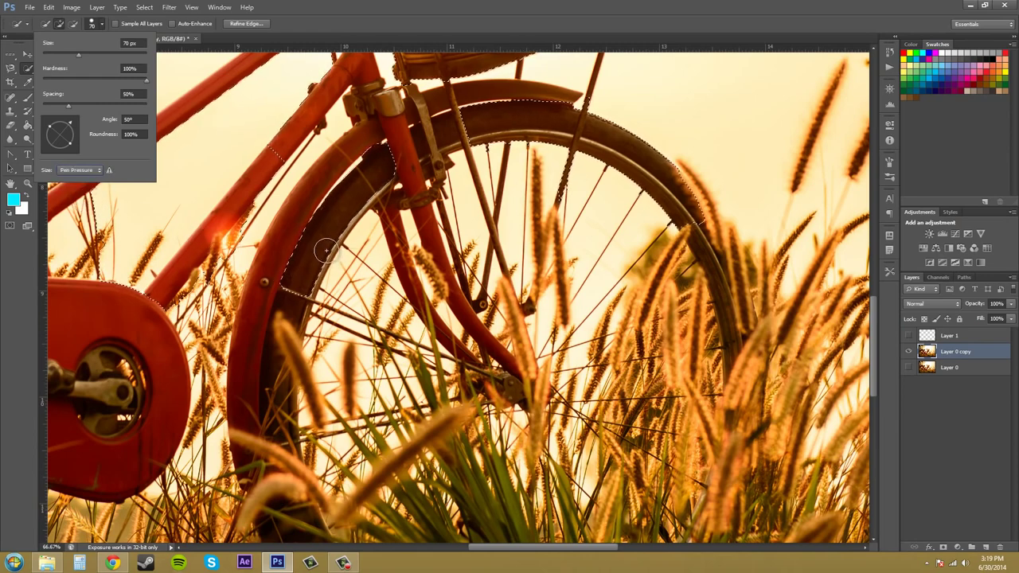
left_click(473, 257)
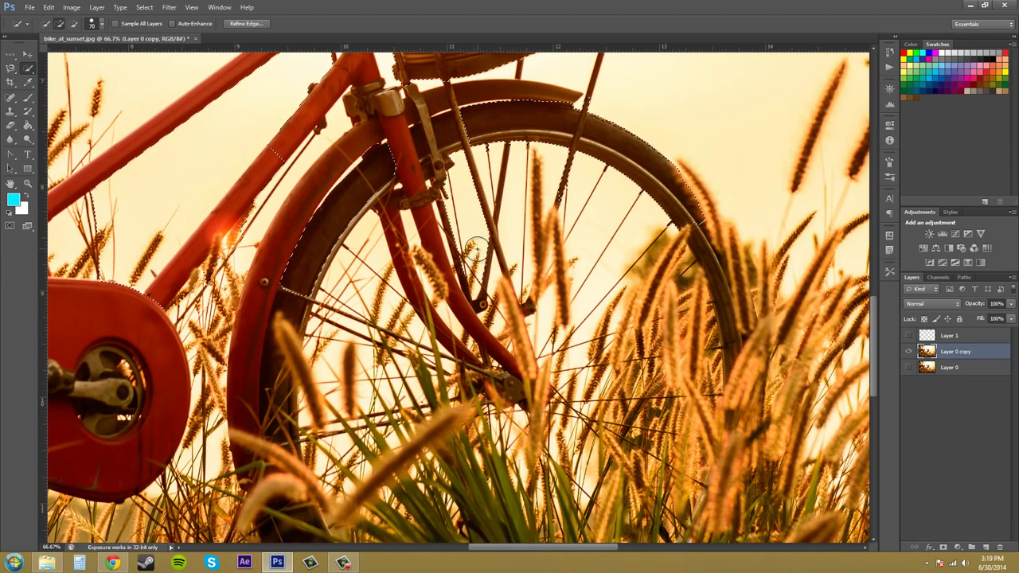
Add the grass stalk by the wheel and part of the red fork, then hold Alt to subtract
scroll(477, 239, "down", 1)
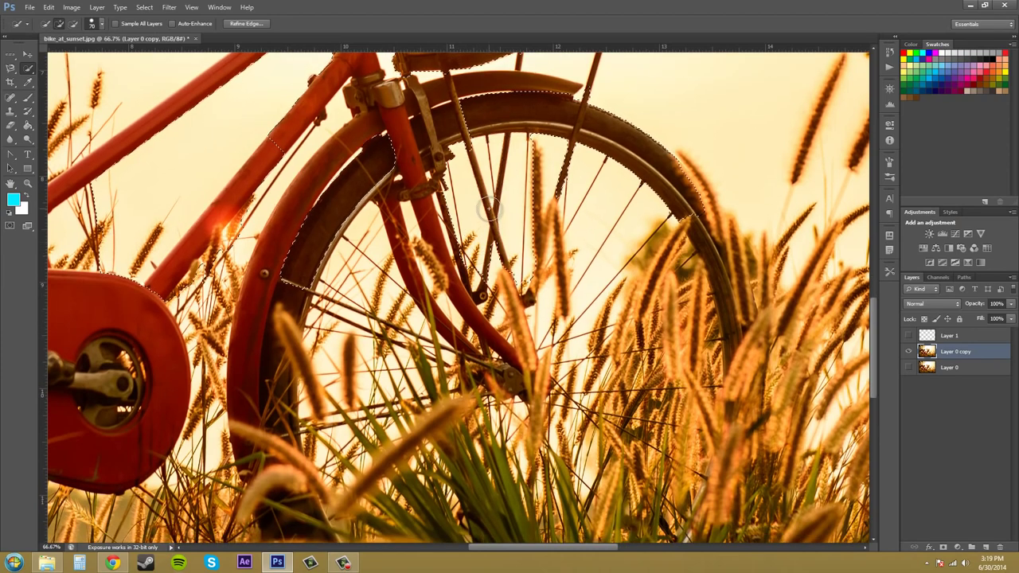
left_click(537, 214)
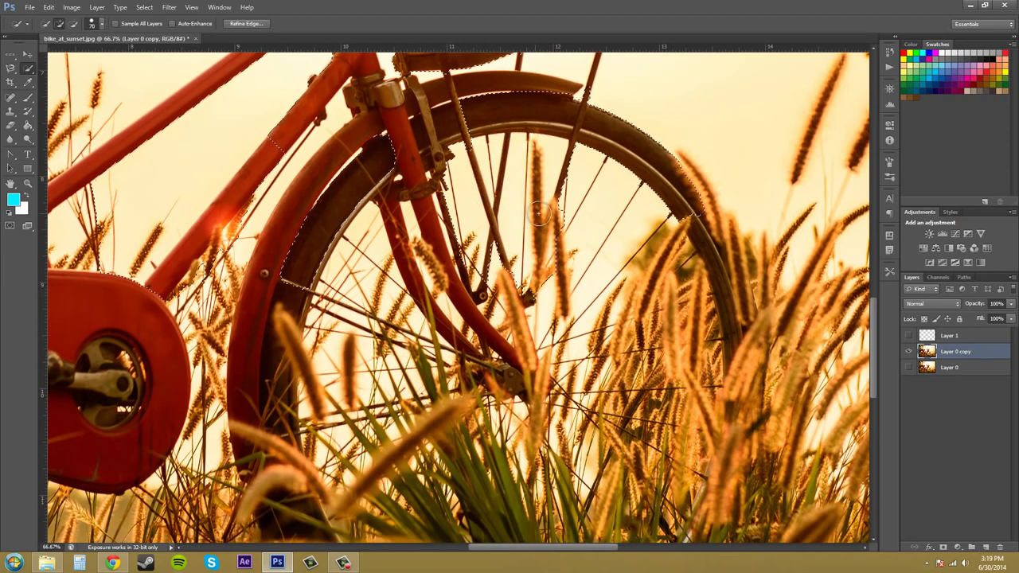
left_click(426, 193)
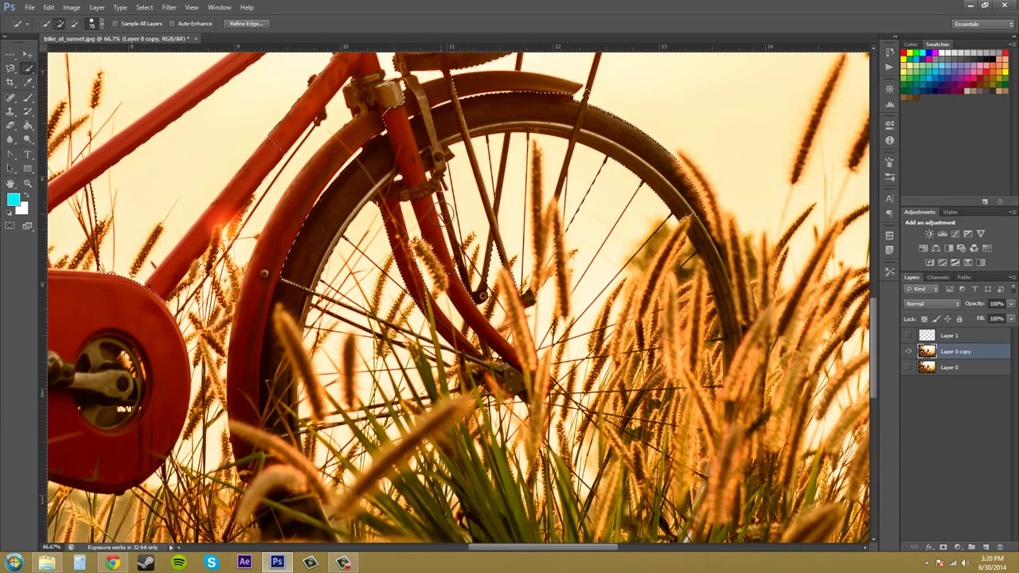
key("alt")
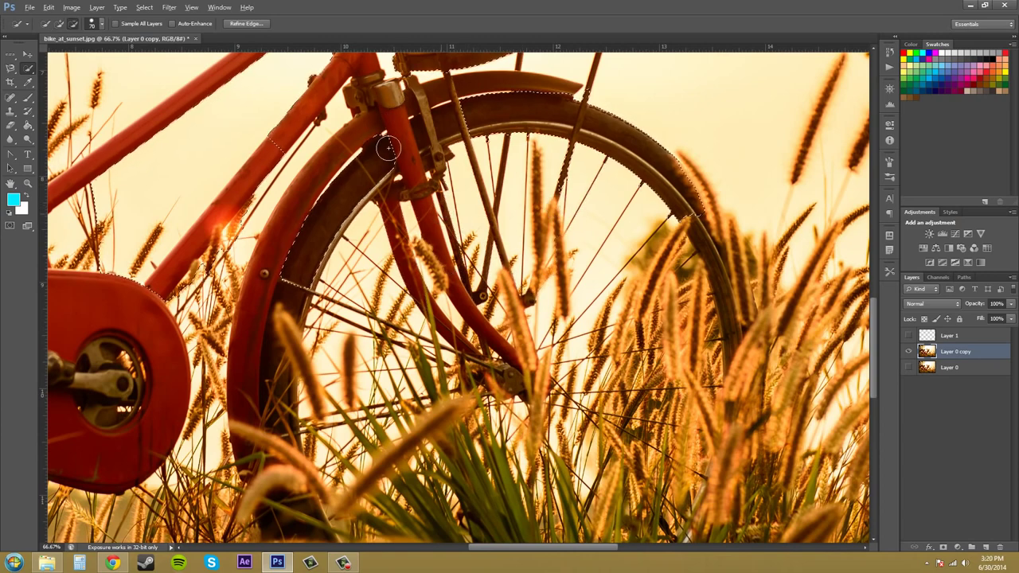
Open the Image menu and close it again without choosing a command
left_click(49, 7)
mouse_move(71, 7)
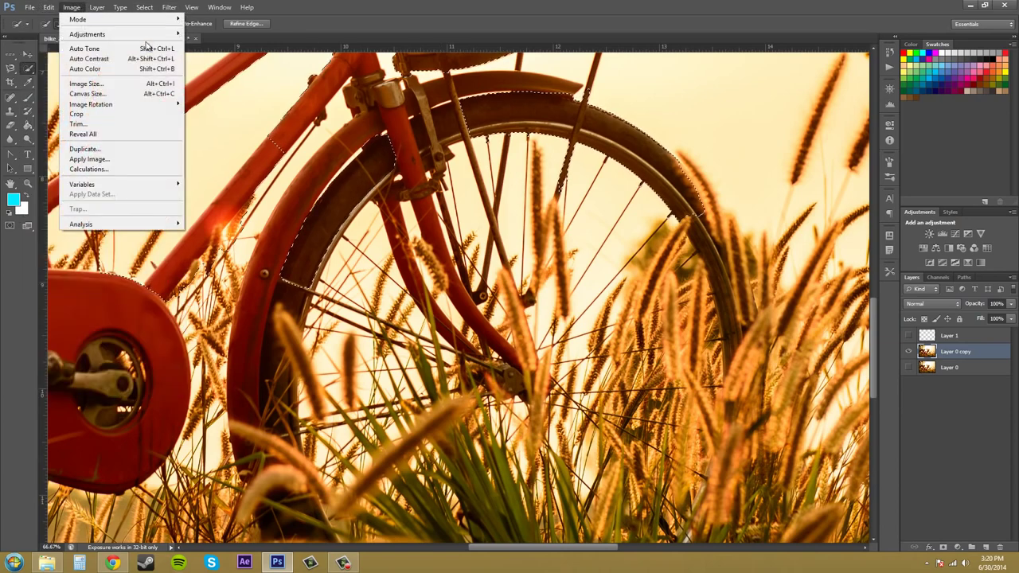
left_click(334, 19)
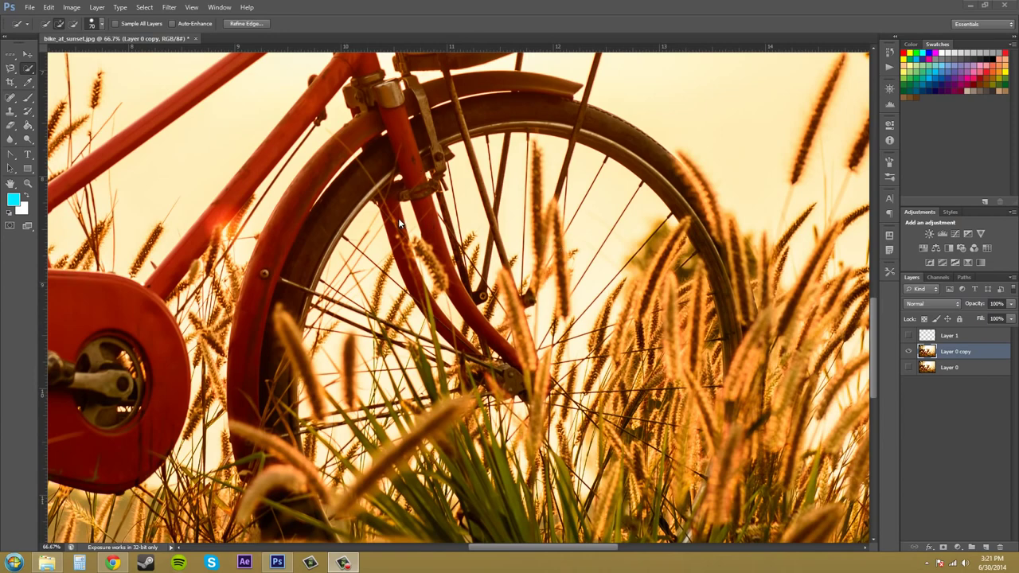
Restore the bike selection and switch to the Magic Wand Tool at Tolerance 32 with Contiguous on
left_click(242, 188)
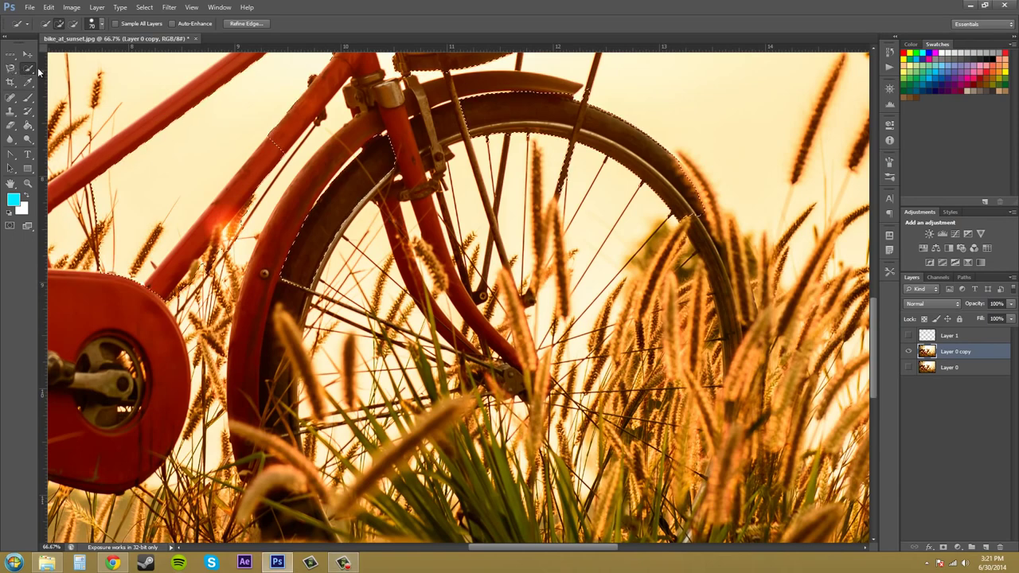
left_click(28, 70)
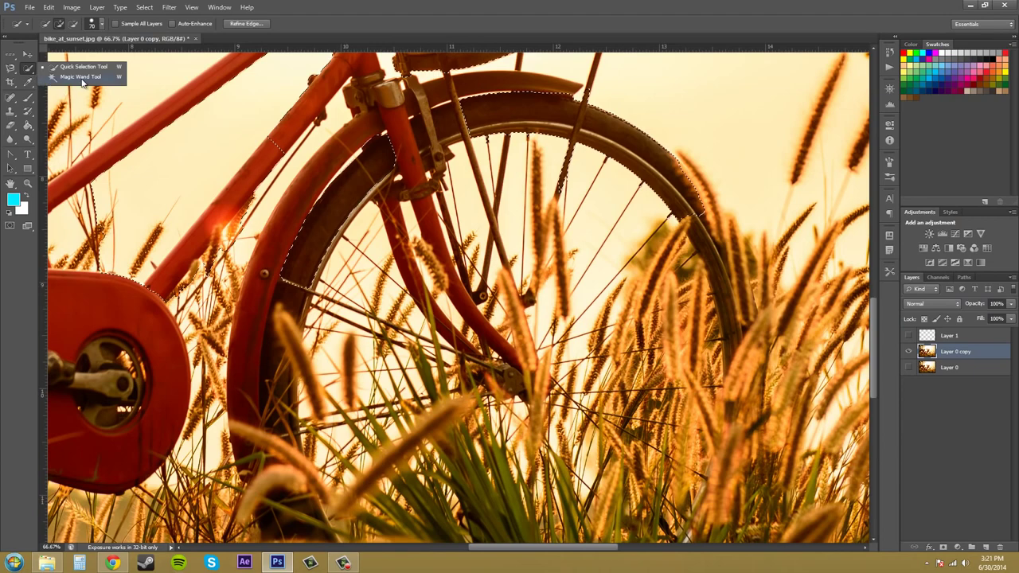
left_click(79, 78)
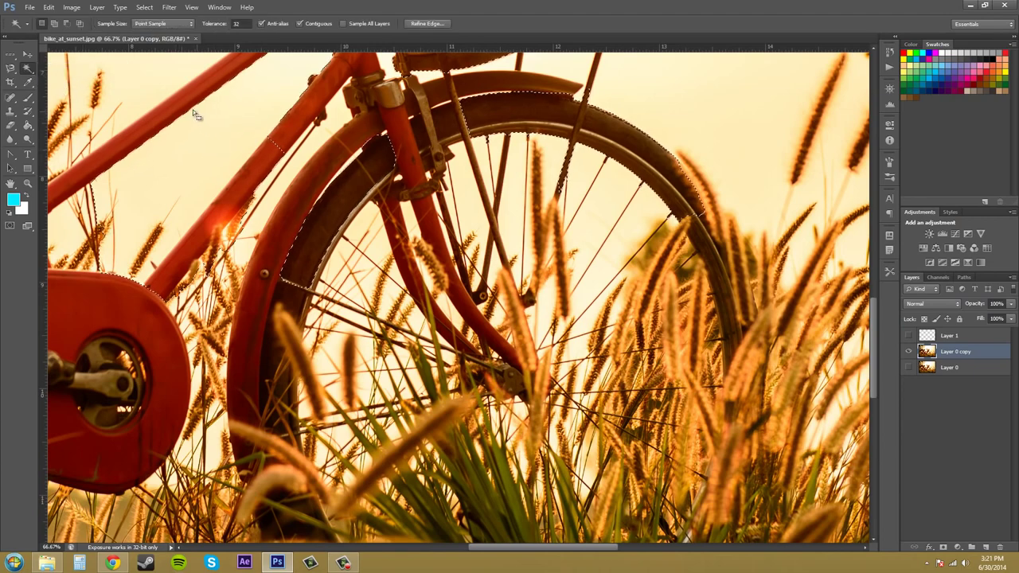